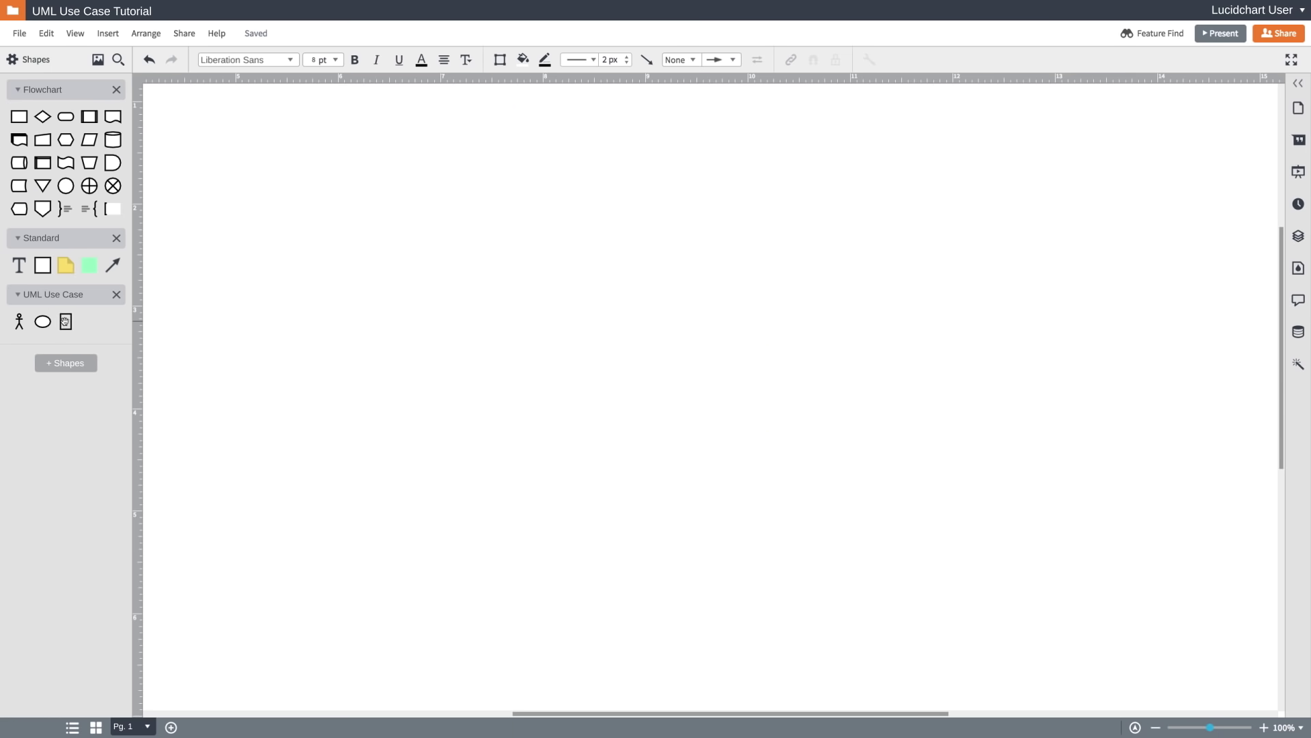
- Place a large system boundary rectangle on the canvas and start editing its title
drag(211, 360, 535, 400)
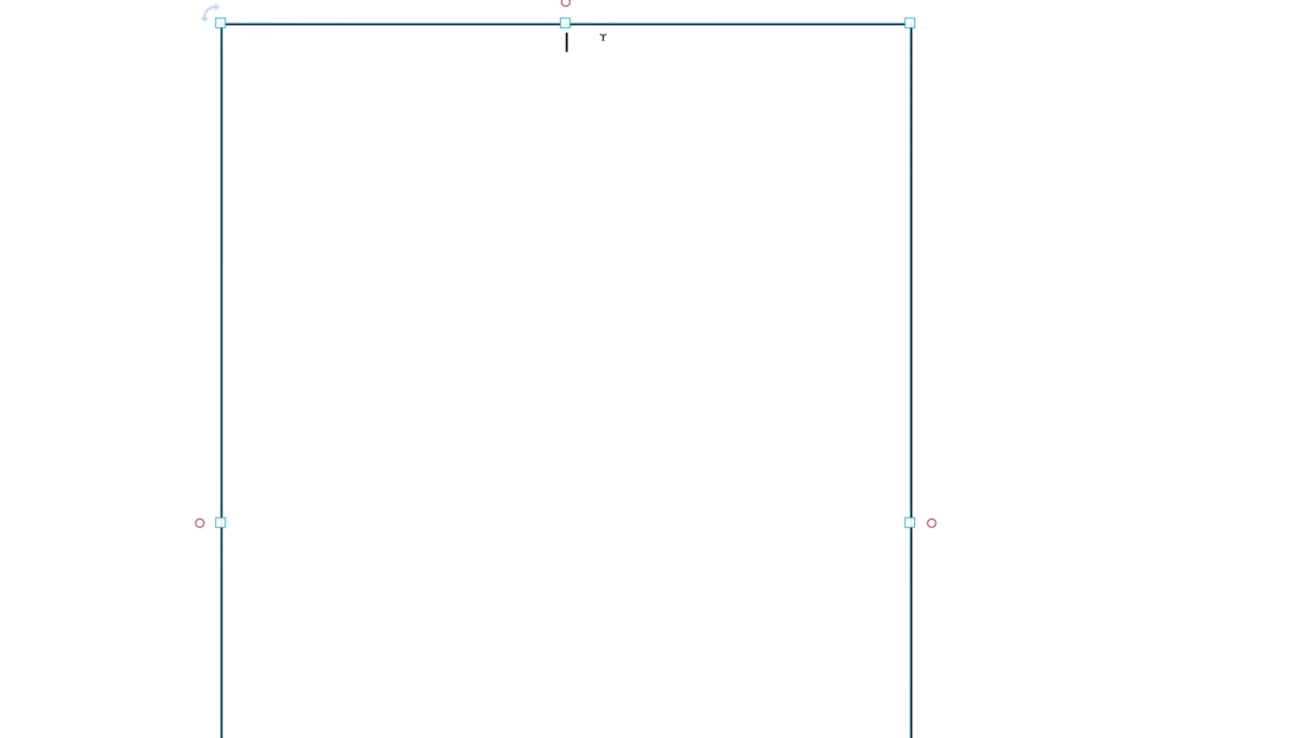
double_click(603, 37)
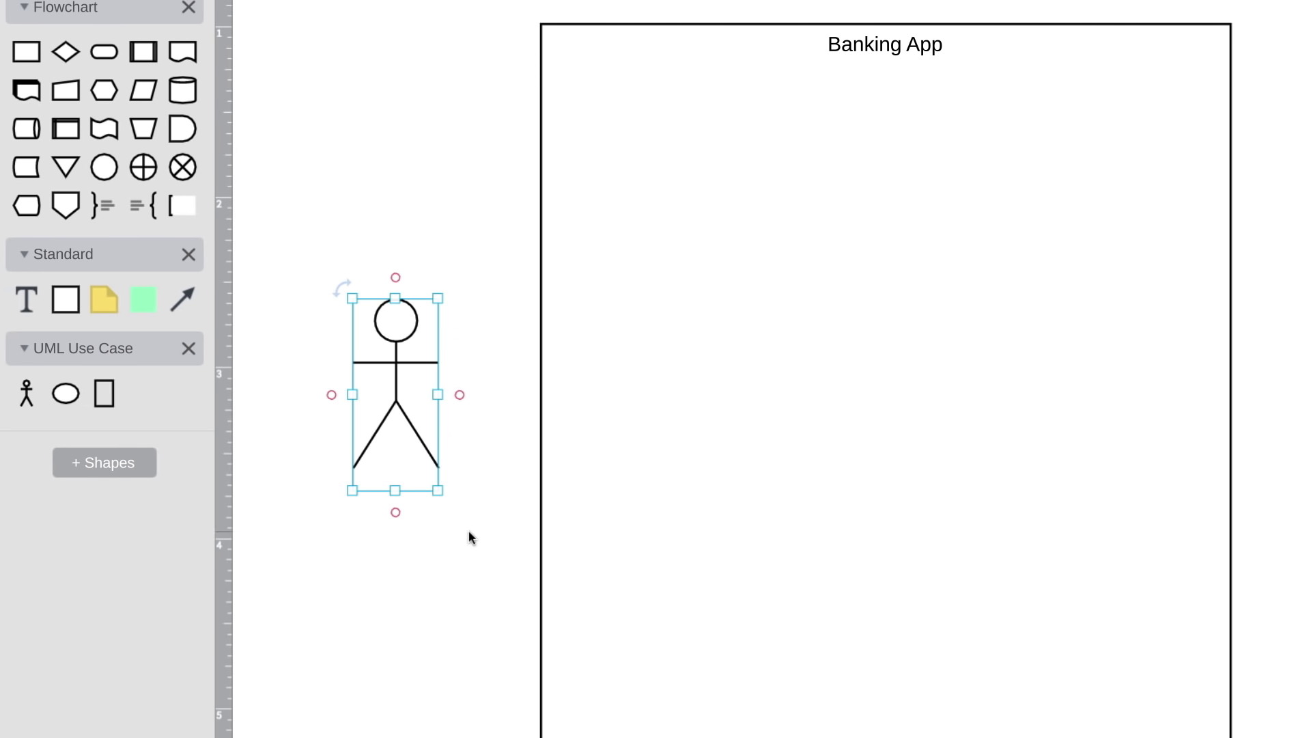
- Add a stick-figure actor left of the boundary and label it 'Customer'
click(477, 527)
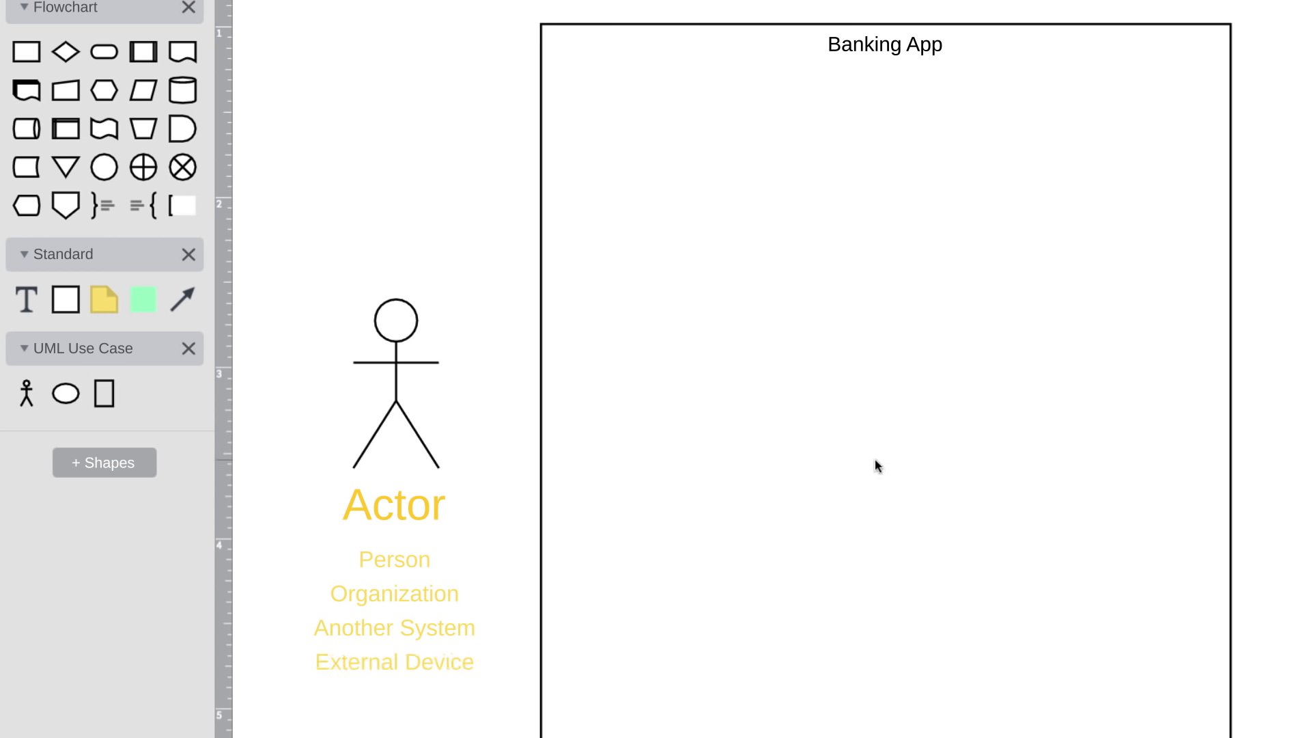
click(396, 481)
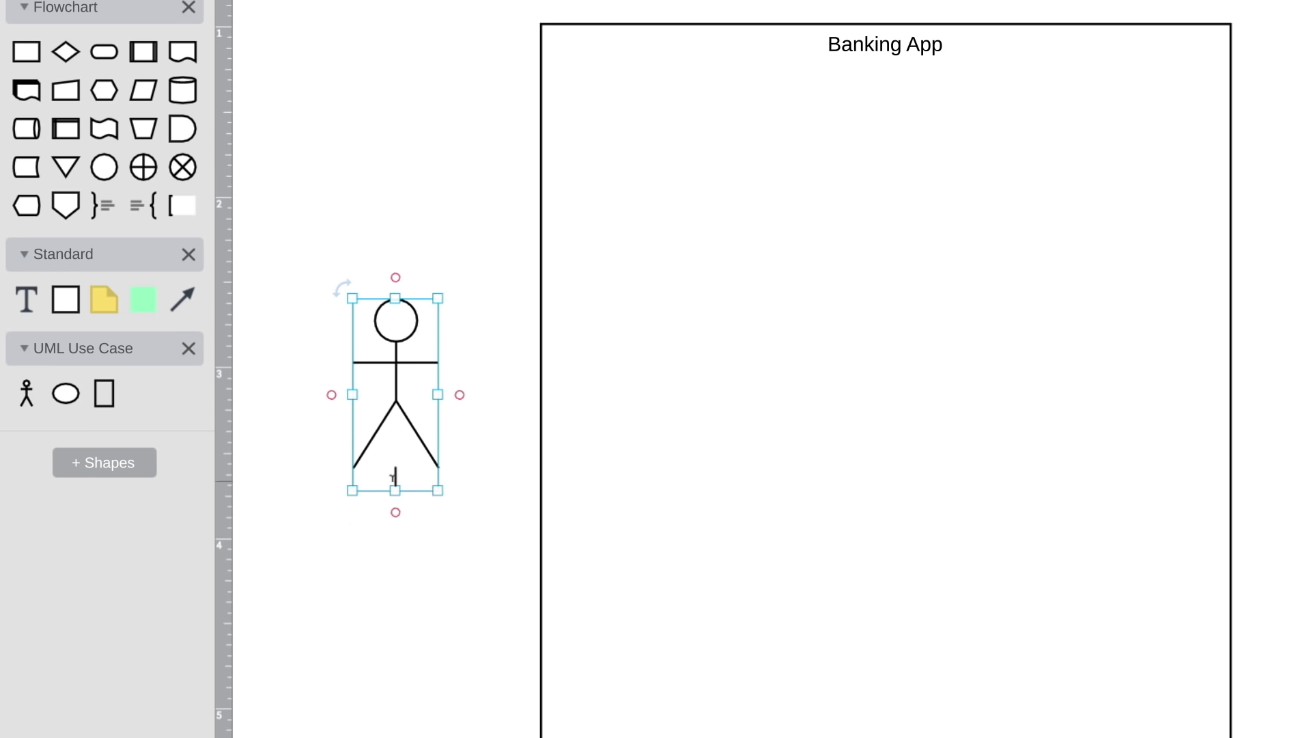
text(Customer)
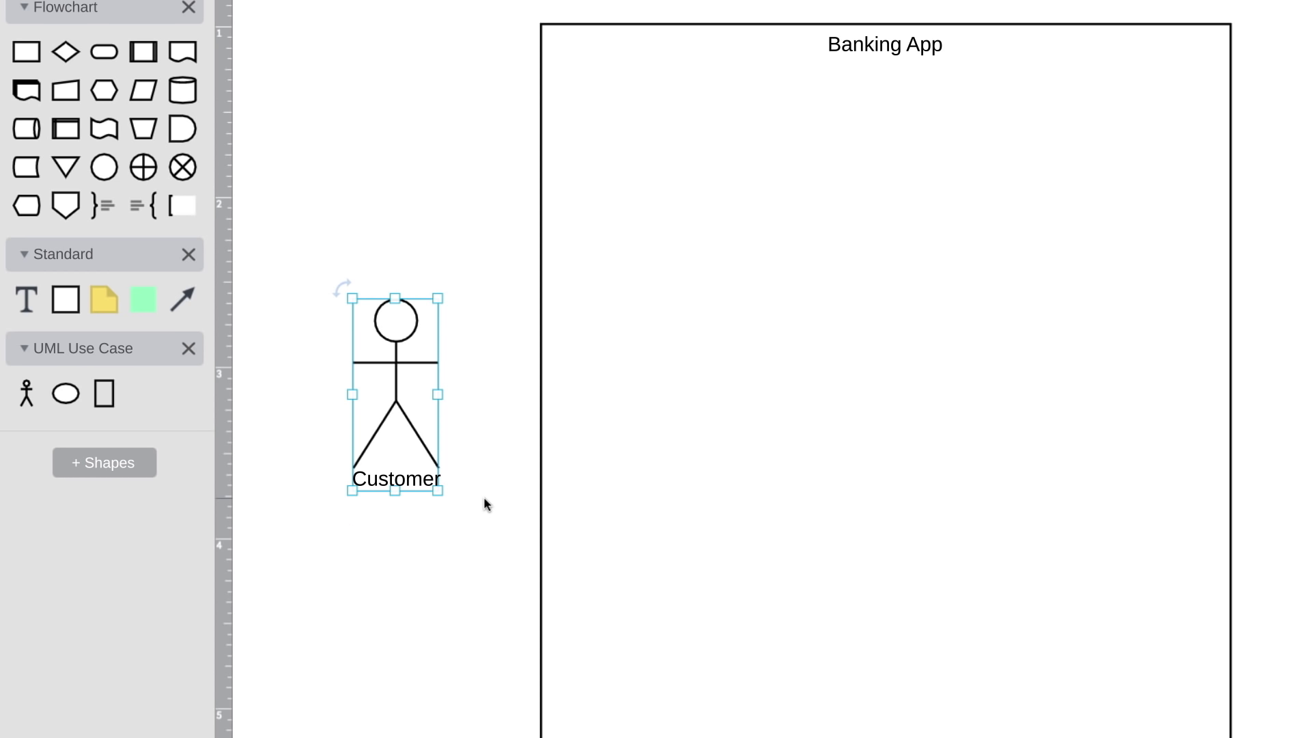
click(485, 503)
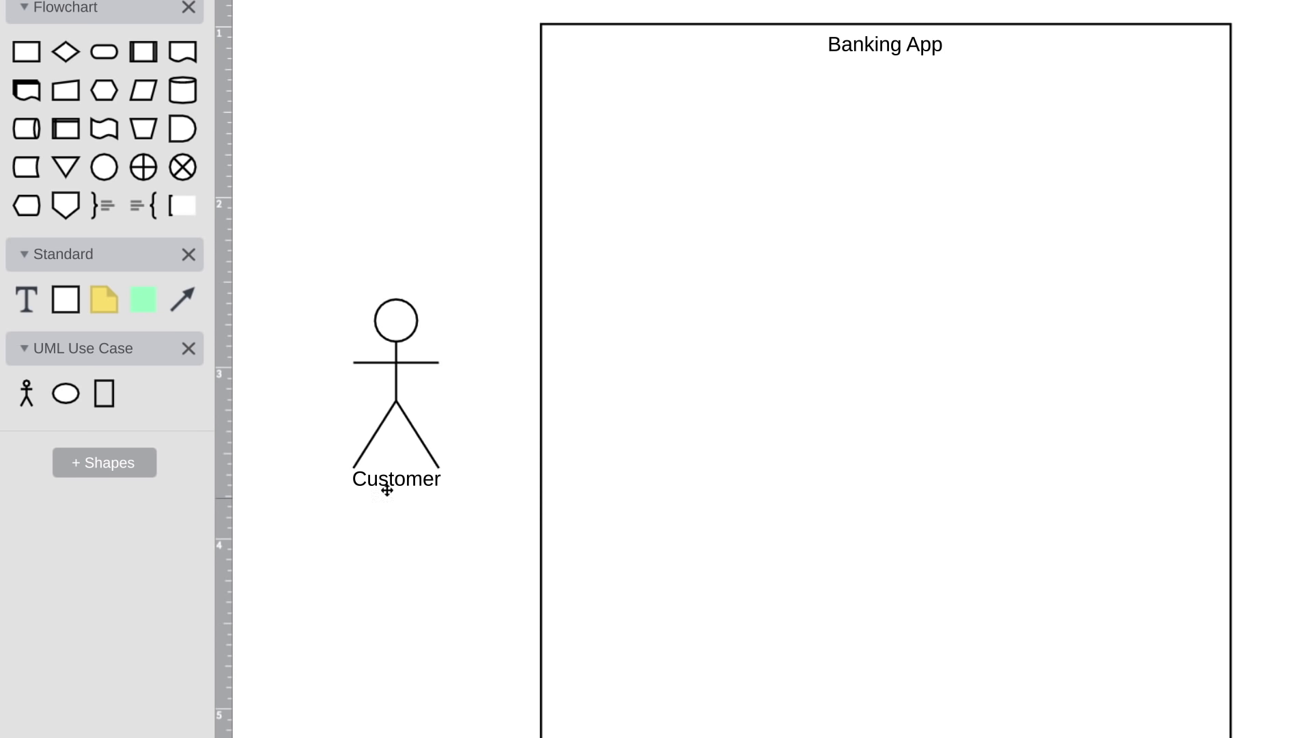
- Place a second actor aligned directly beneath Customer and label it 'Bank'
drag(26, 393, 407, 648)
drag(407, 484, 394, 478)
drag(400, 572, 398, 570)
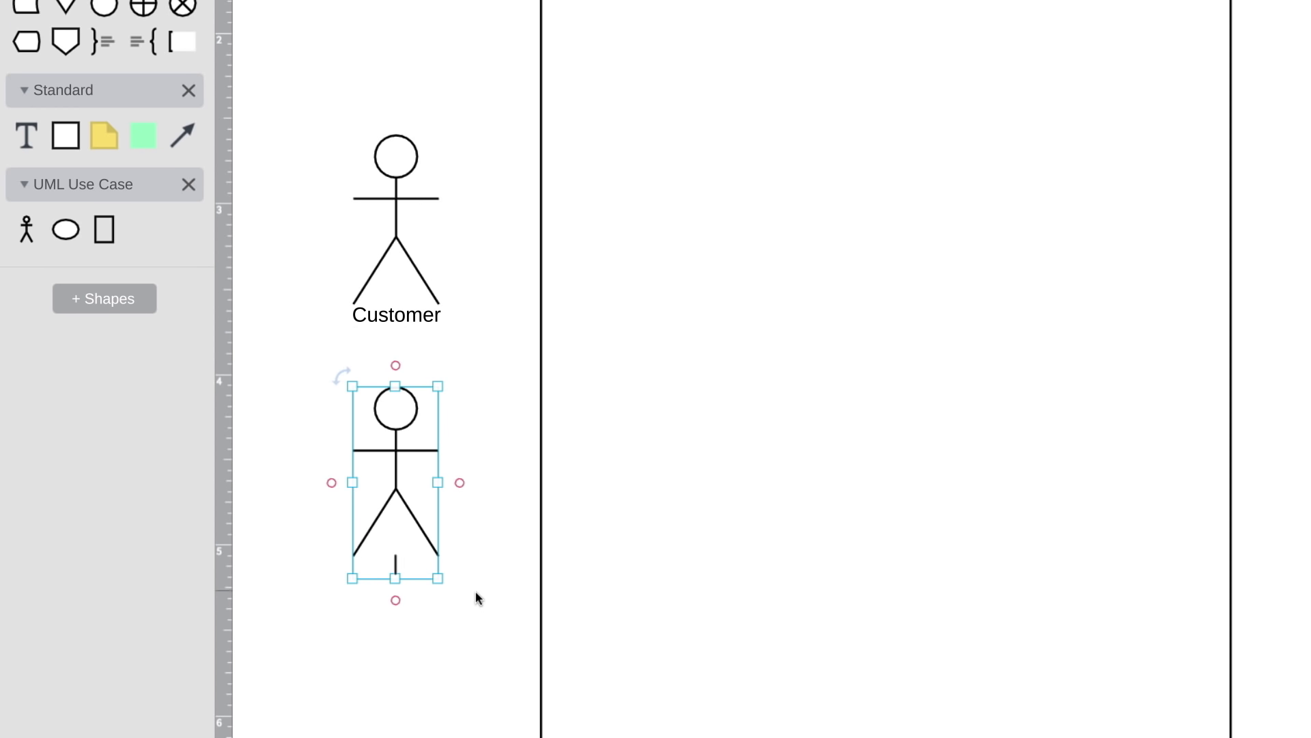
text(Bank)
click(483, 600)
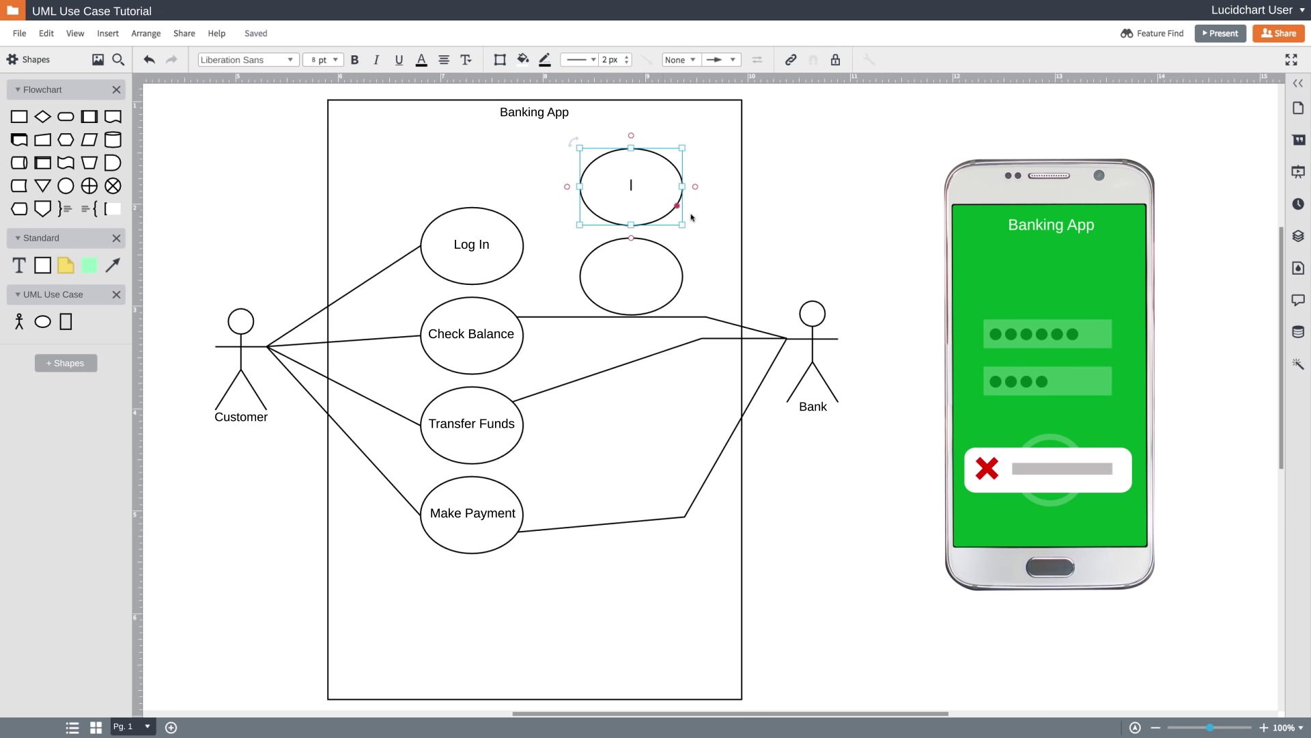
- Label the ovals 'Verify Password' and 'Display Login Error', then add another use case below
text(Verify Password)
double_click(667, 257)
text(Di)
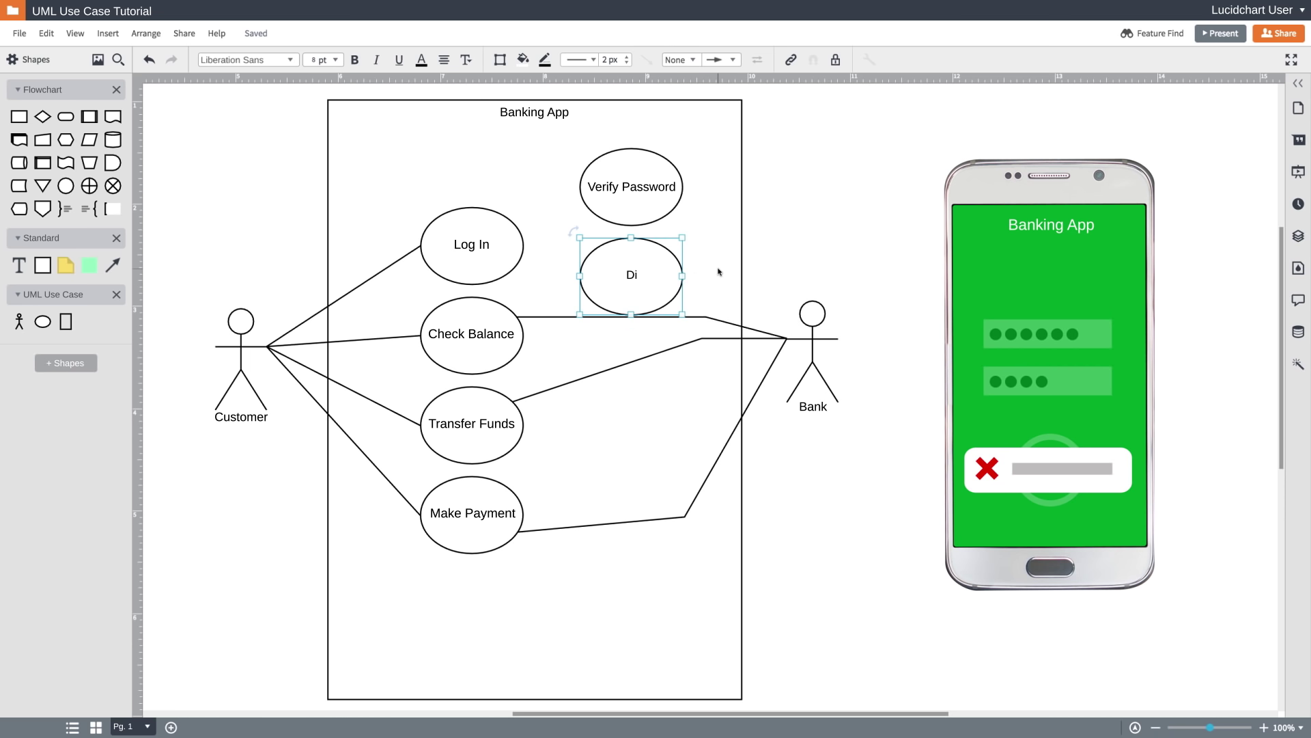
text(splay Login Error)
click(718, 272)
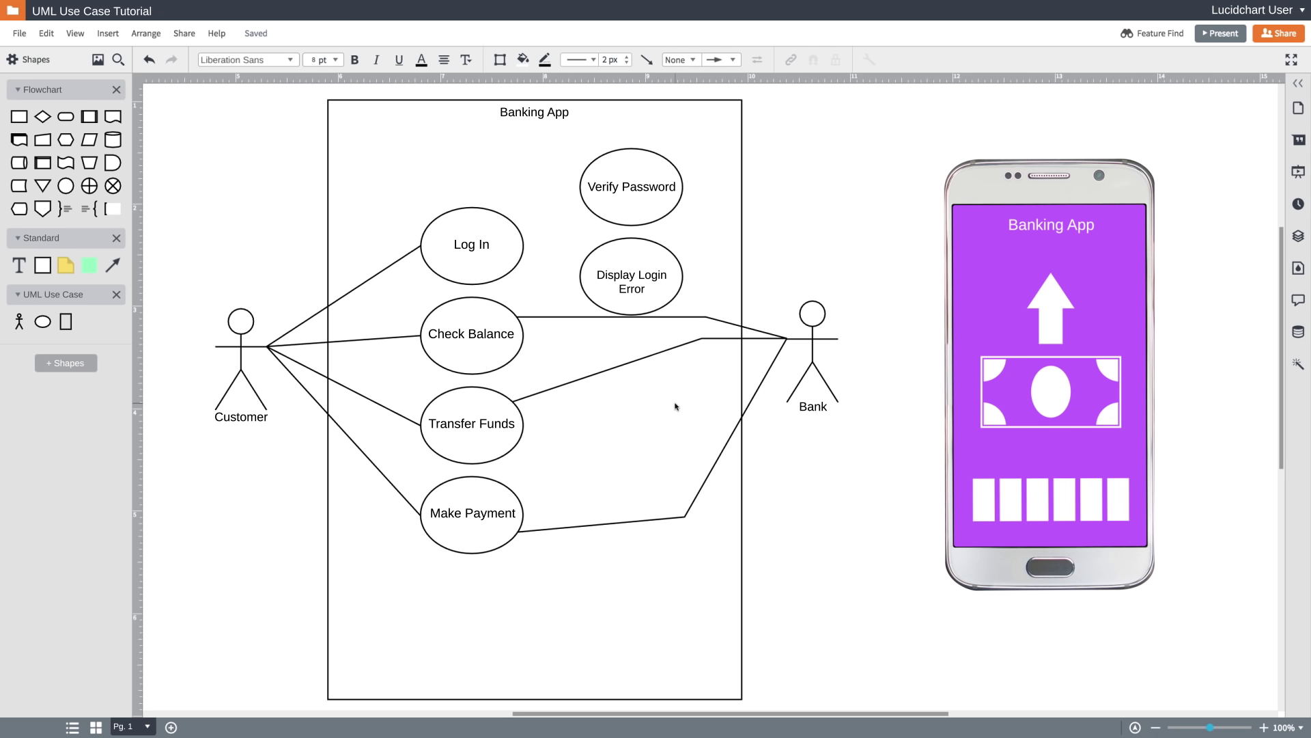
drag(42, 321, 634, 465)
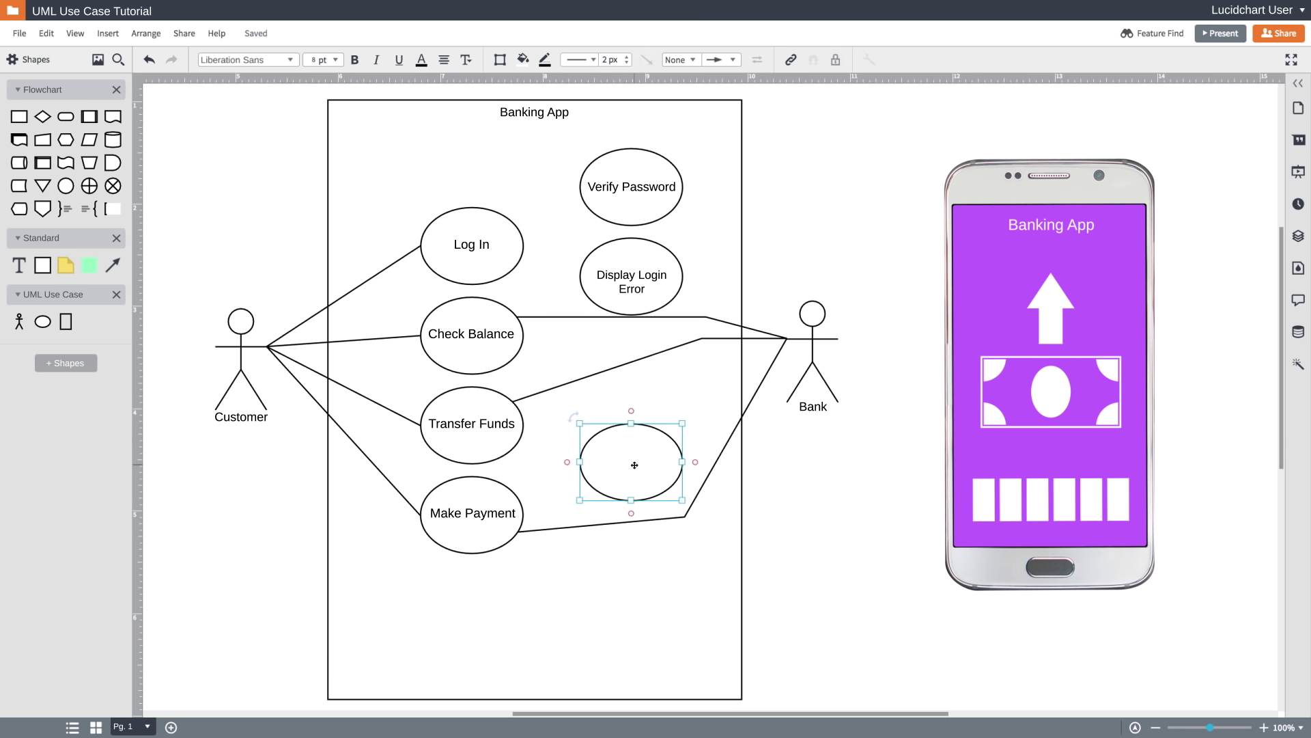
- Label the new oval 'Verify Sufficient Funds' and add another oval near the boundary's bottom
text(Verify Sufficient Funds)
click(715, 429)
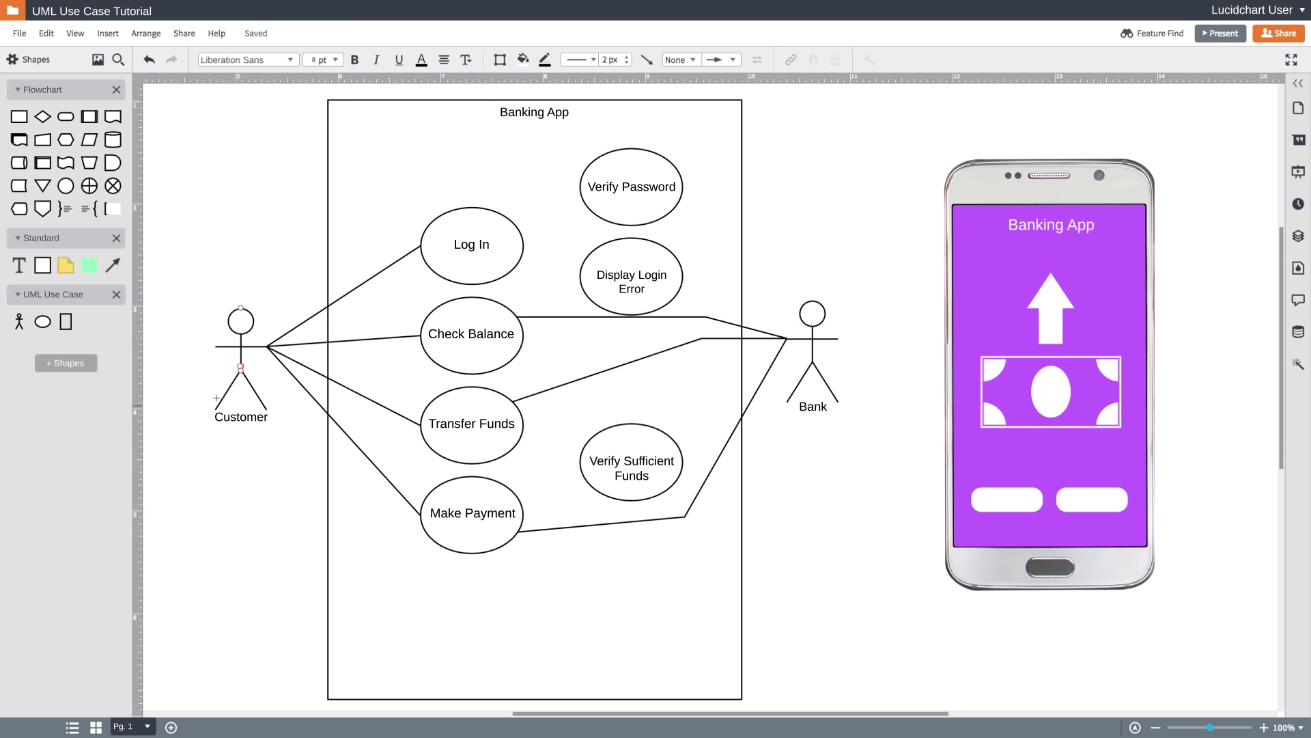
drag(43, 324, 547, 626)
- Label the bottom ovals 'Pay from Checking' and 'Pay from Savings', then select Verify Password
double_click(465, 639)
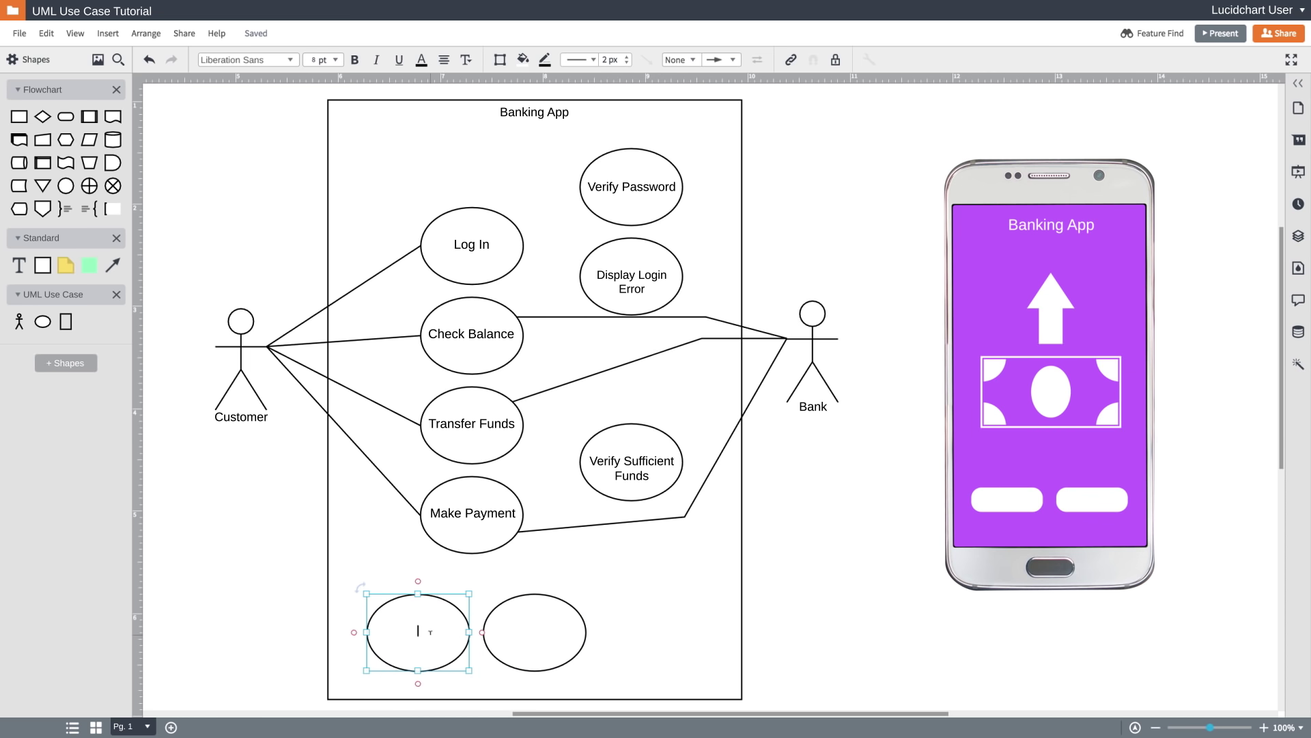
text(Pay from Checking)
double_click(530, 625)
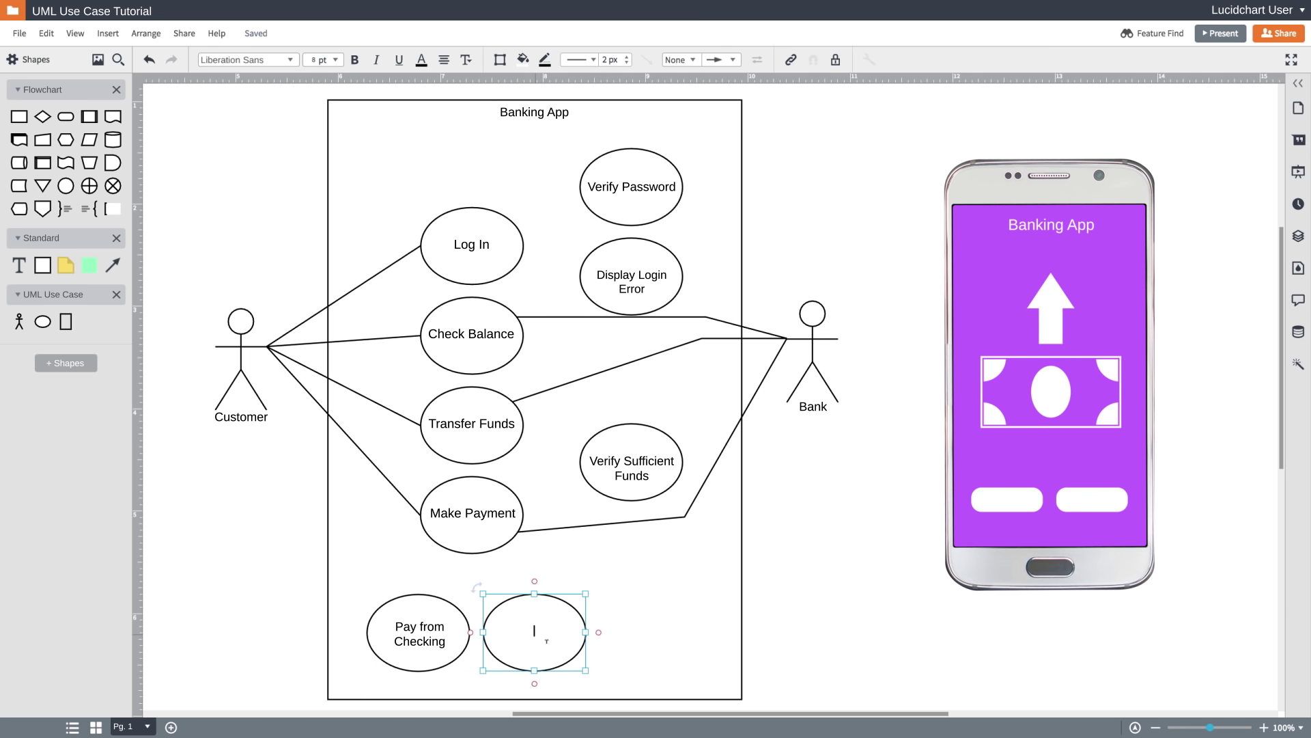
text(Pay from Savings)
key(Escape)
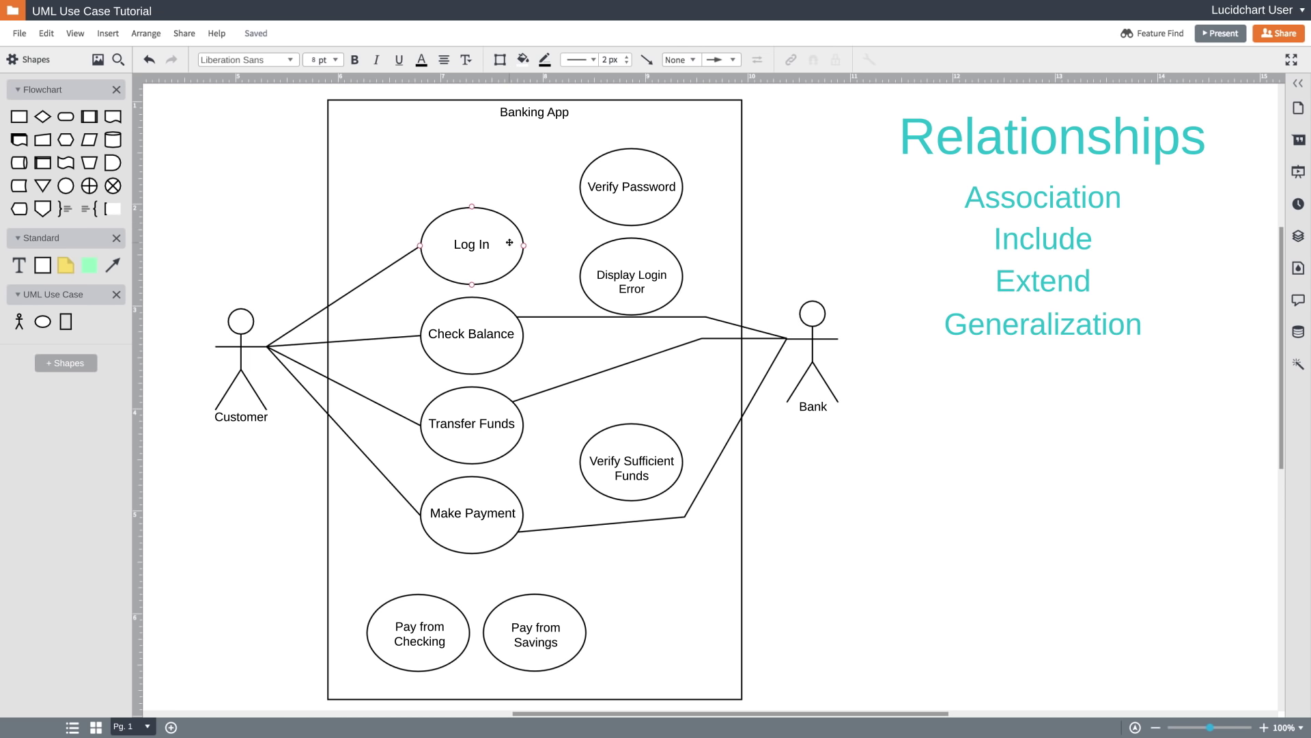
click(602, 201)
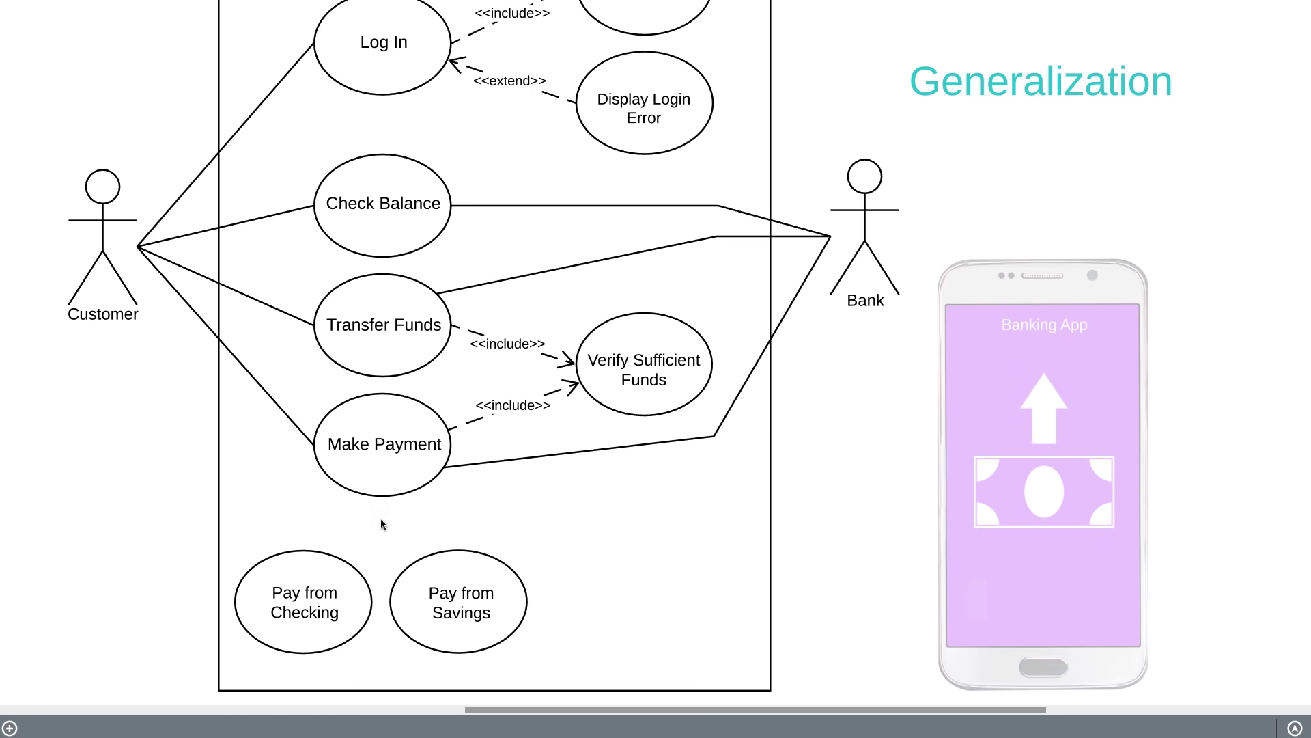
click(443, 608)
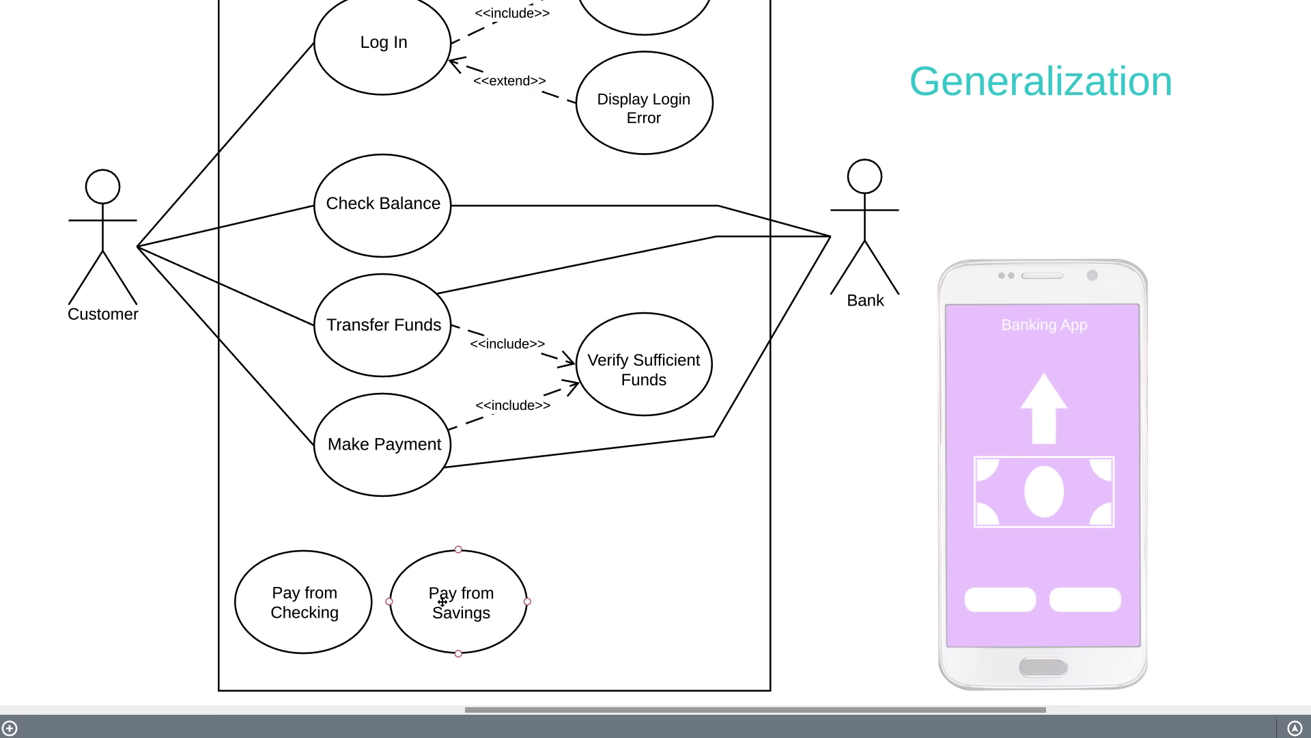
click(424, 520)
click(412, 483)
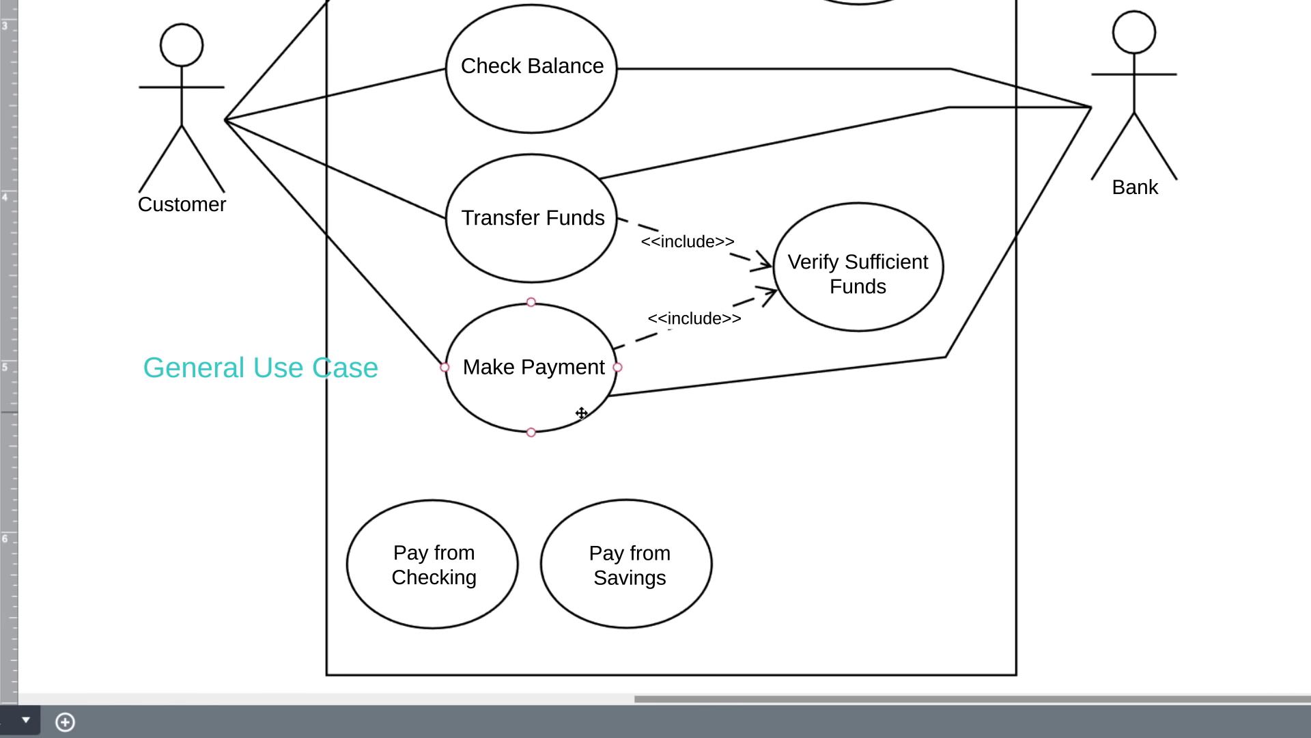
click(443, 532)
click(554, 579)
click(539, 521)
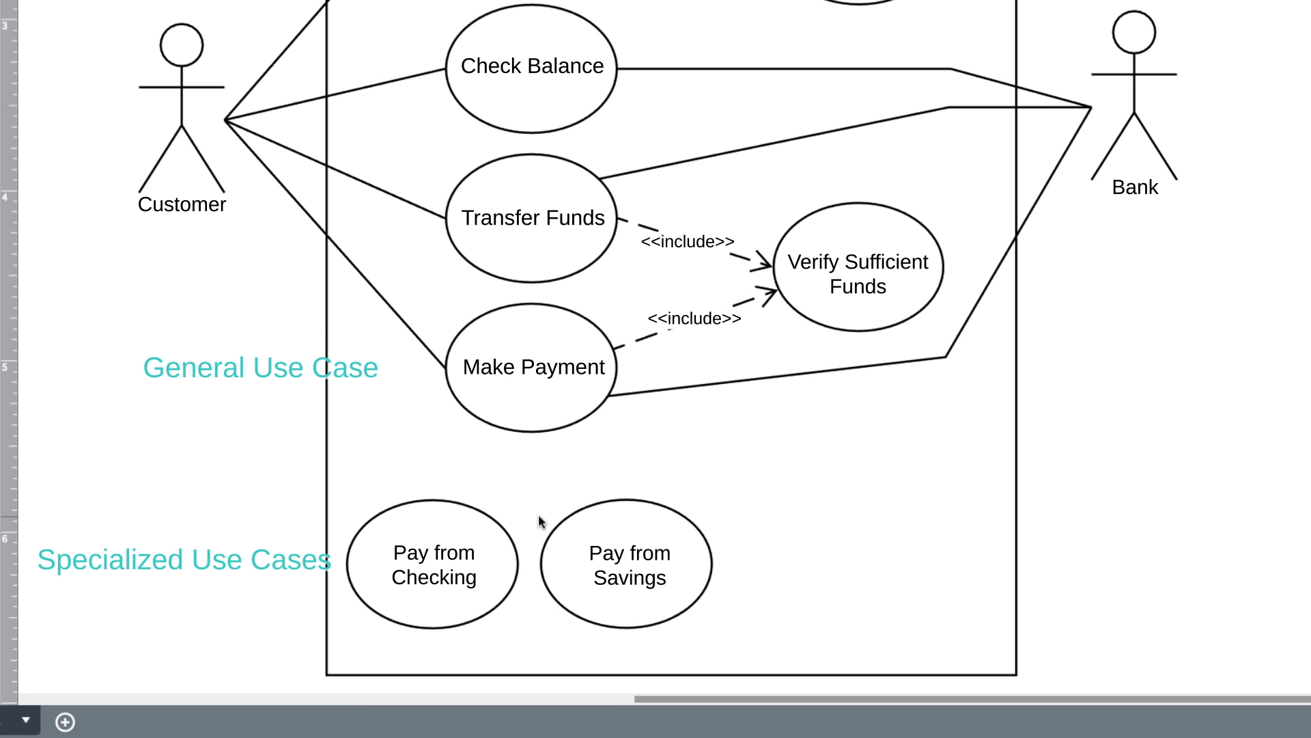
click(546, 427)
click(513, 530)
click(545, 507)
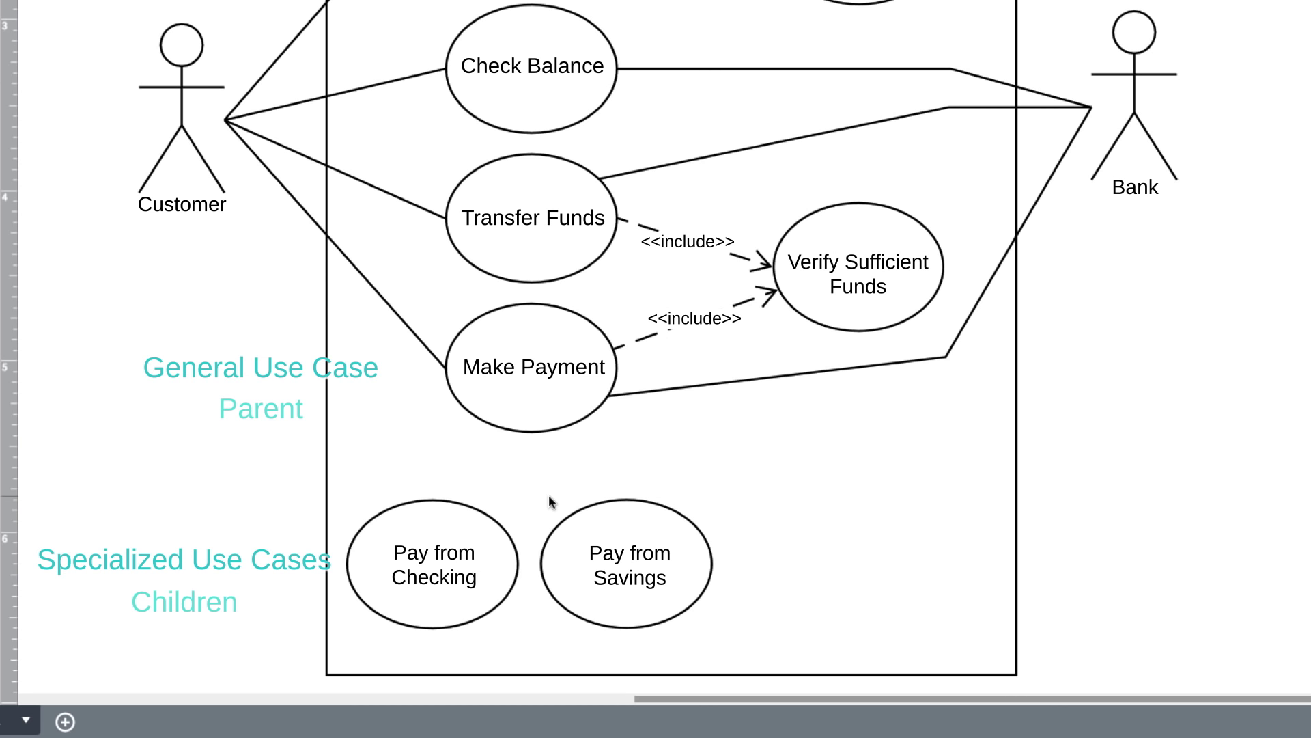
- Draw generalization connectors from Pay from Checking and Pay from Savings up to Make Payment
drag(433, 499, 531, 436)
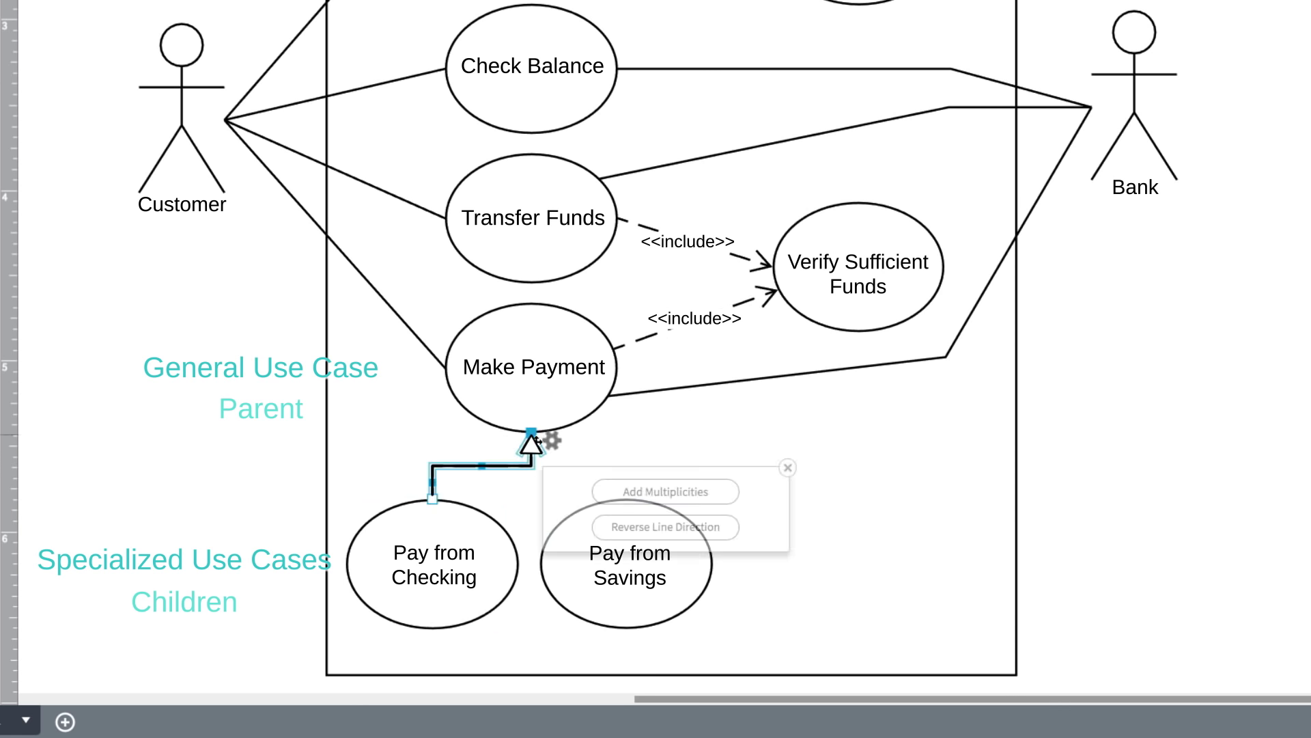
click(537, 493)
drag(626, 499, 532, 437)
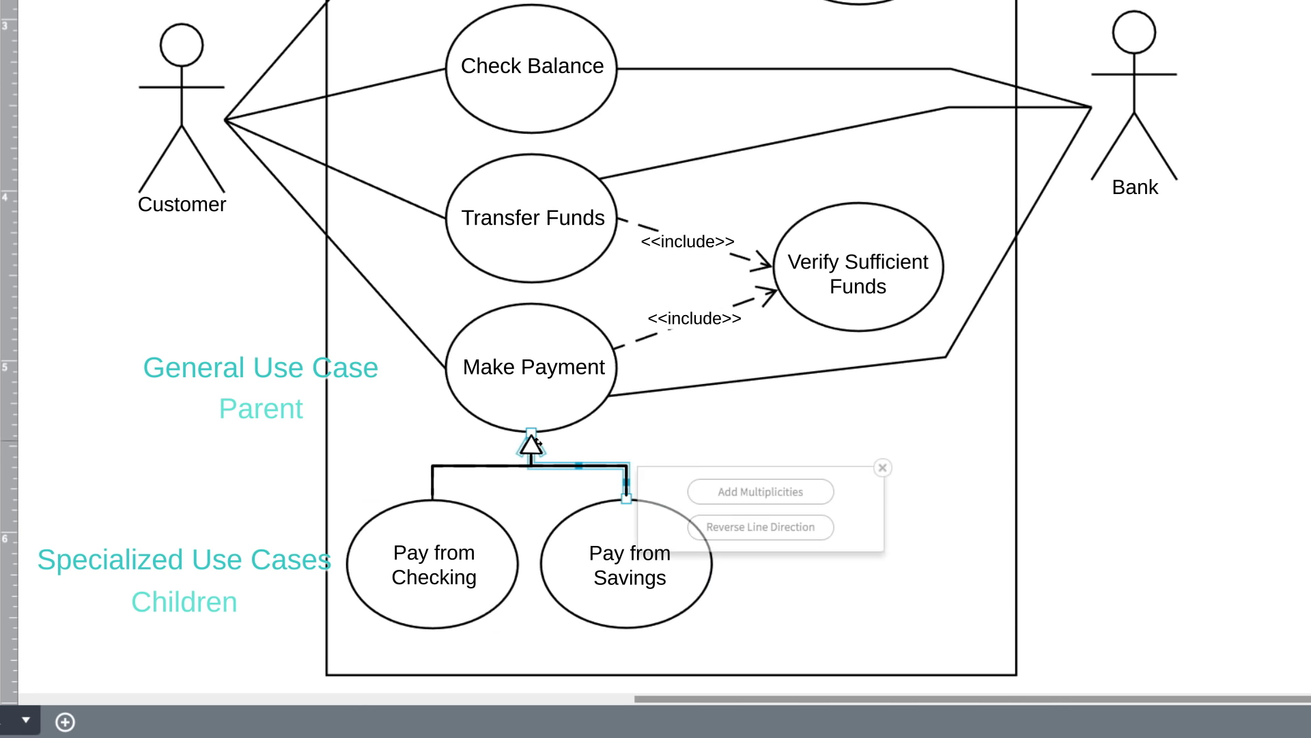
click(629, 448)
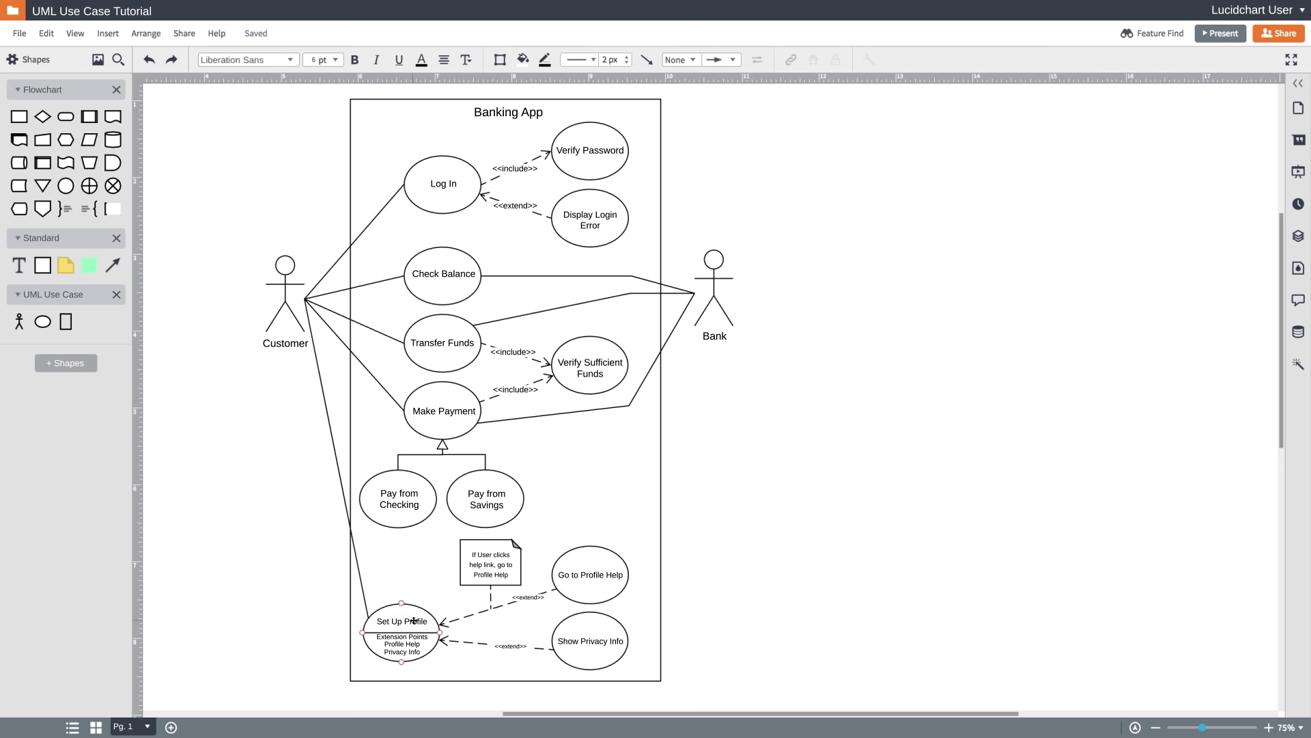
scroll(429, 580, down, 4)
scroll(428, 579, up, 2)
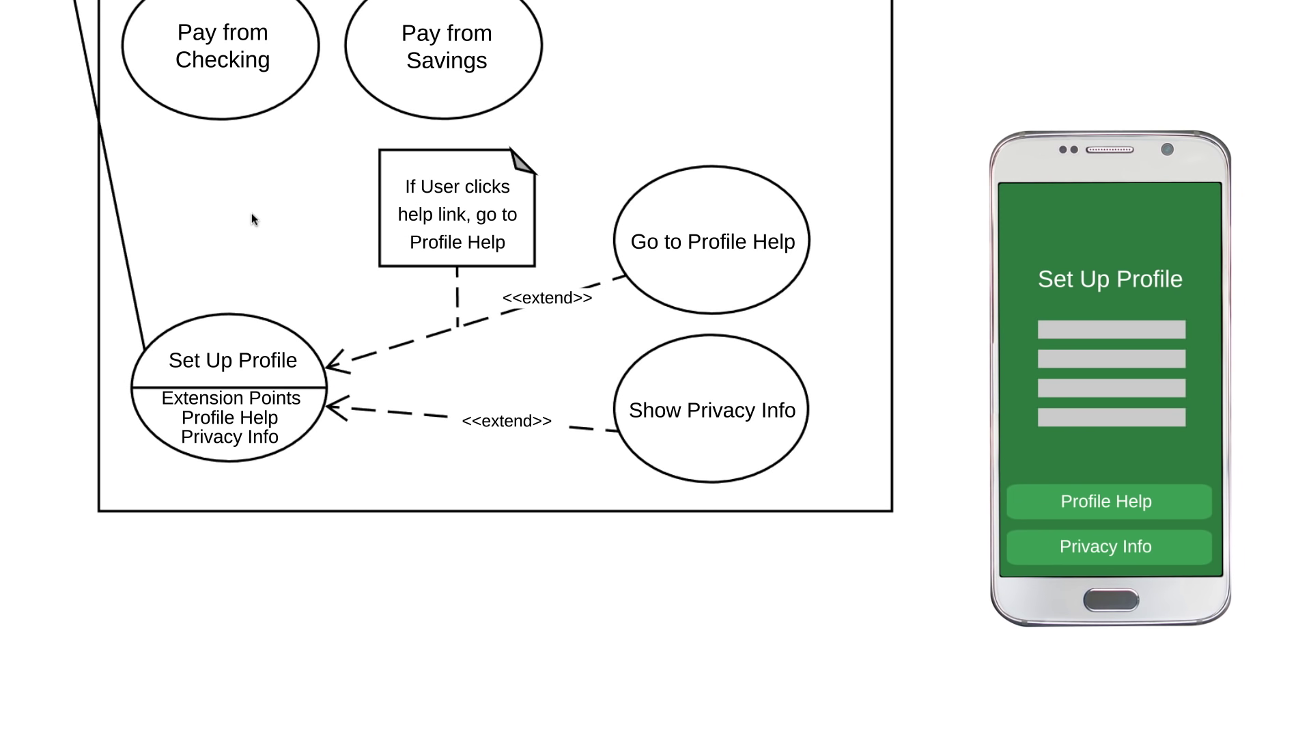
click(291, 392)
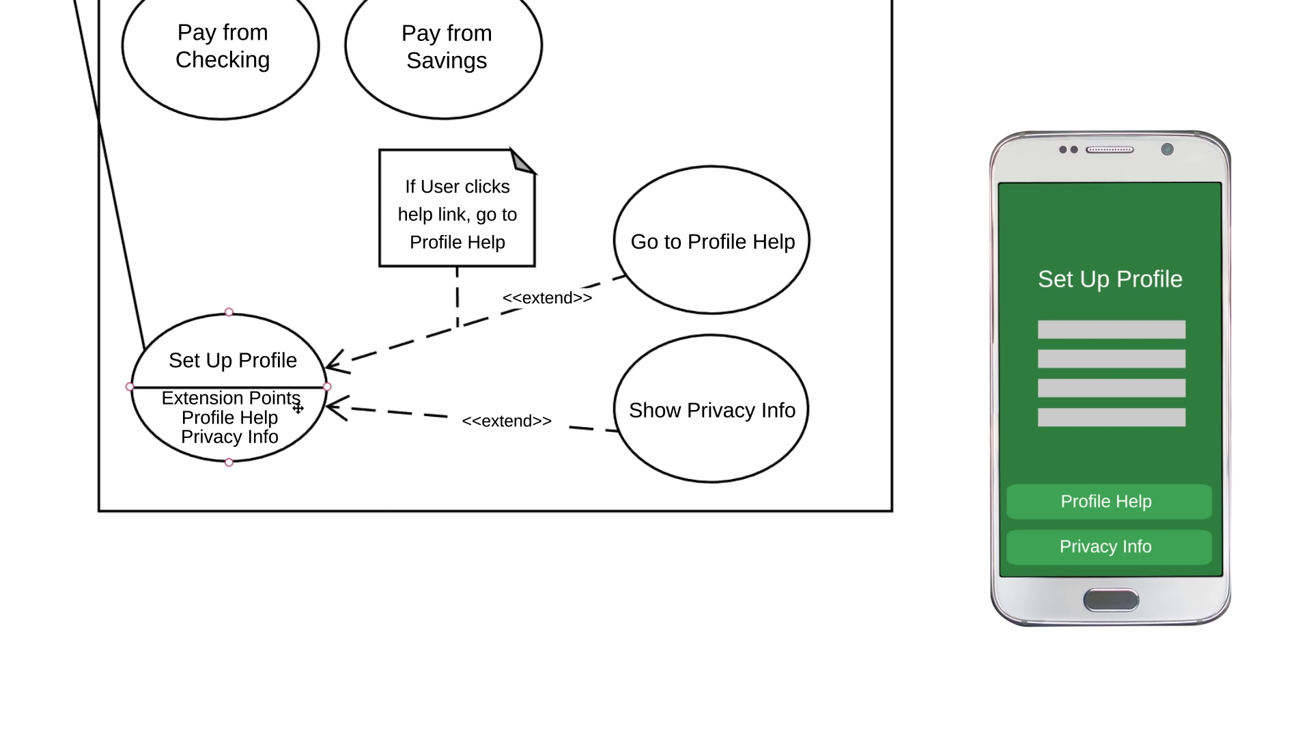